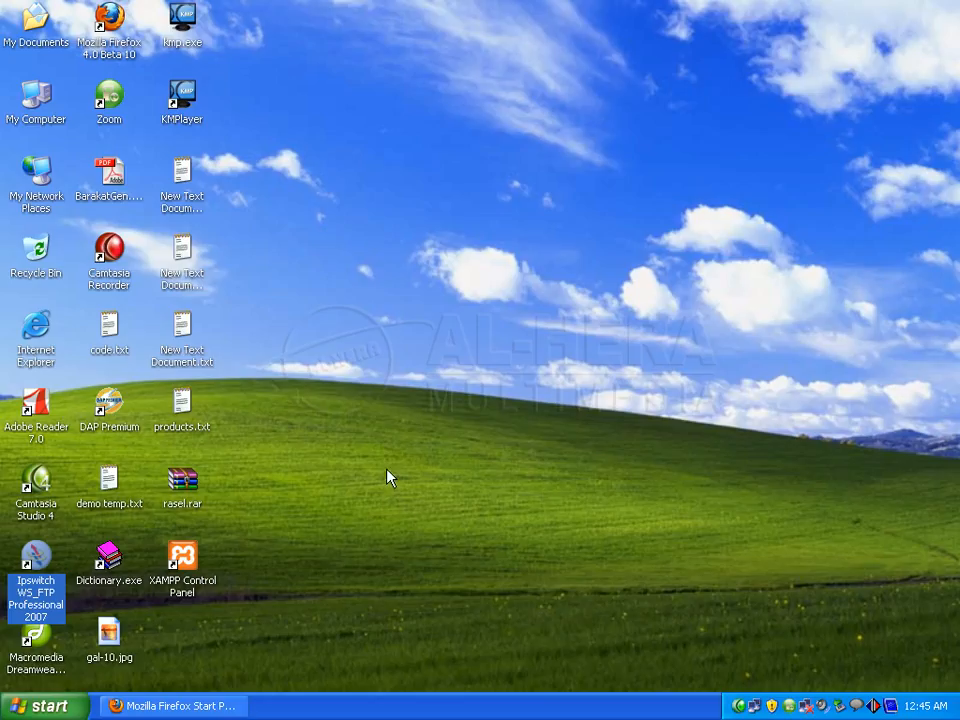
Launch Ipswitch WS_FTP Professional from the desktop and dismiss its Connection Wizard
left_click(564, 619)
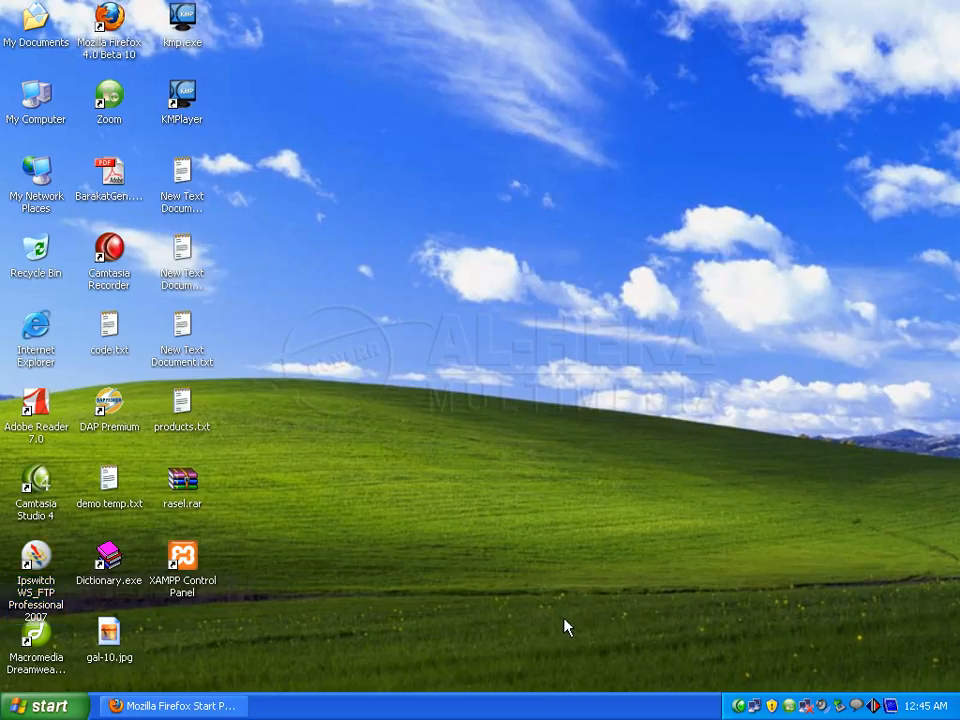
left_click(40, 600)
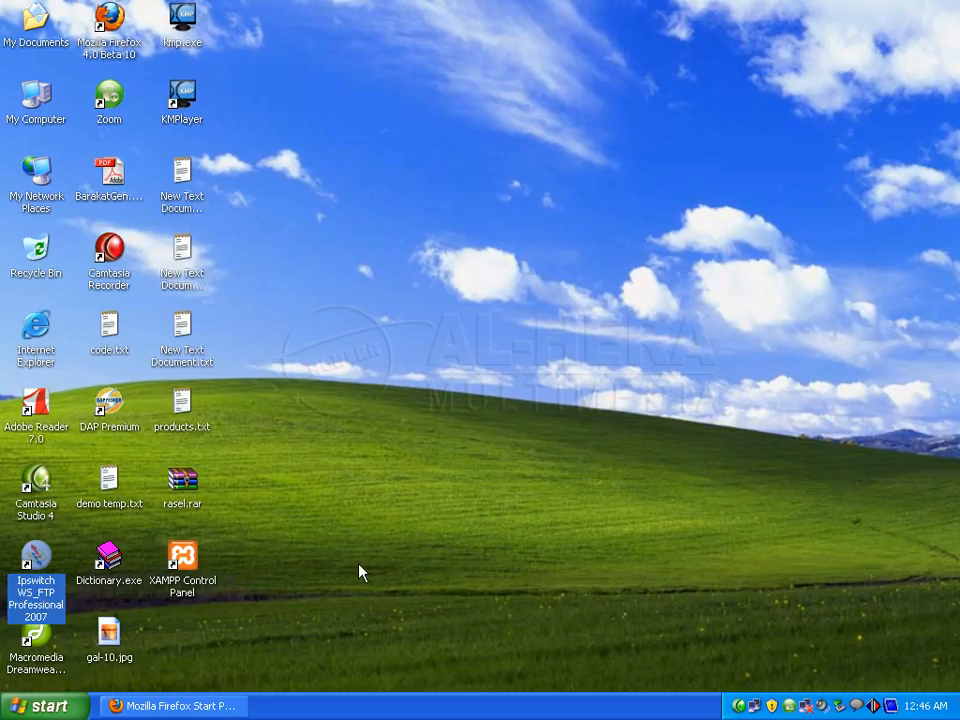
left_click(298, 130)
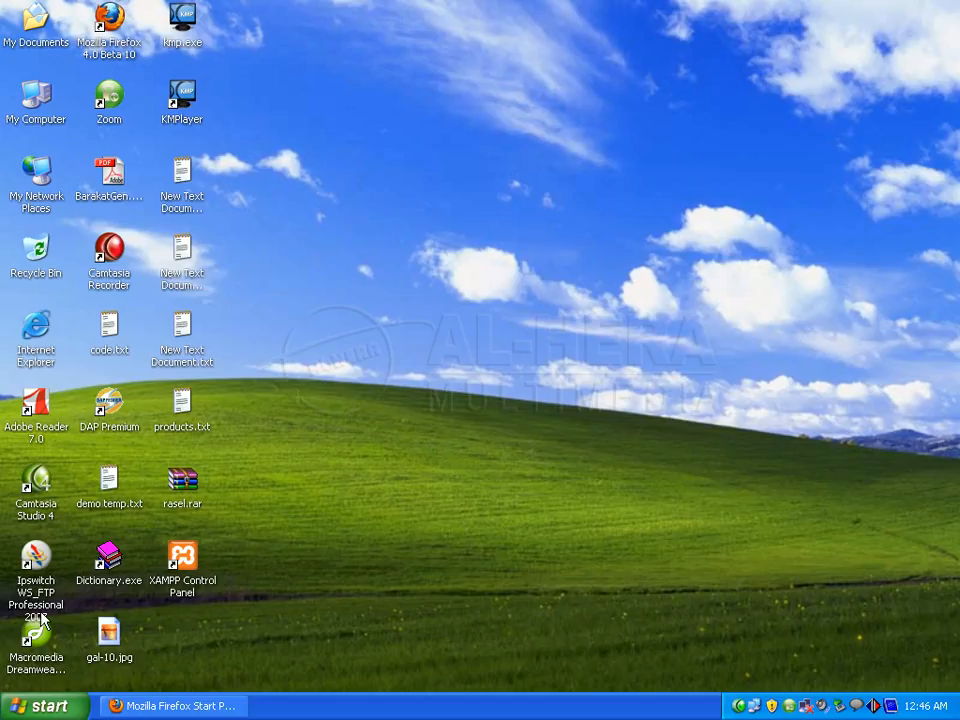
double_click(30, 558)
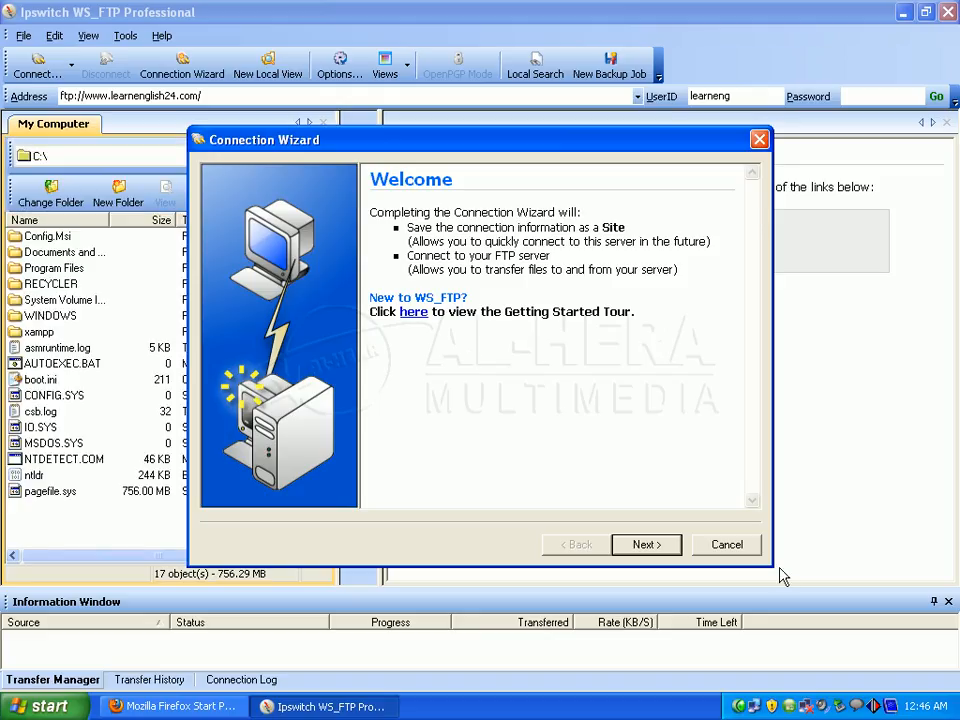
left_click(746, 550)
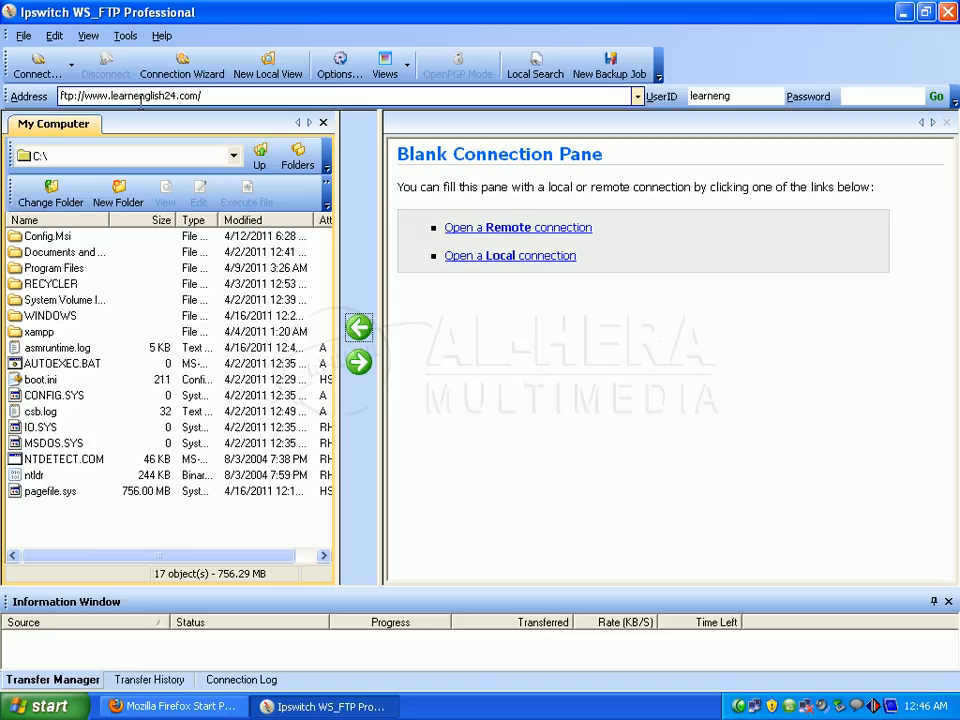
left_click(388, 97)
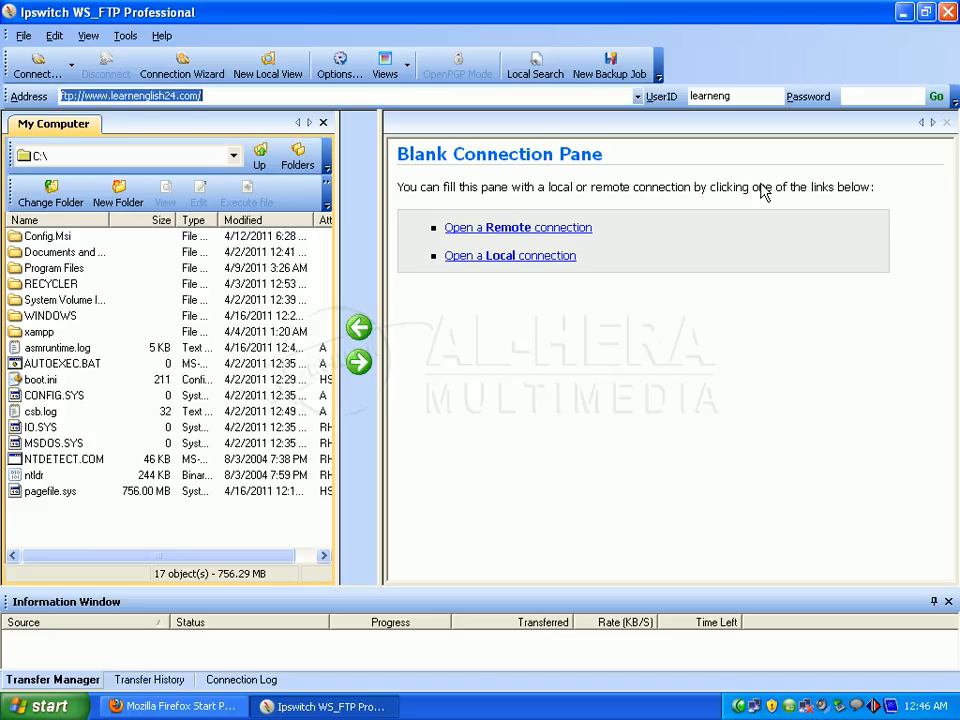
left_click(727, 95)
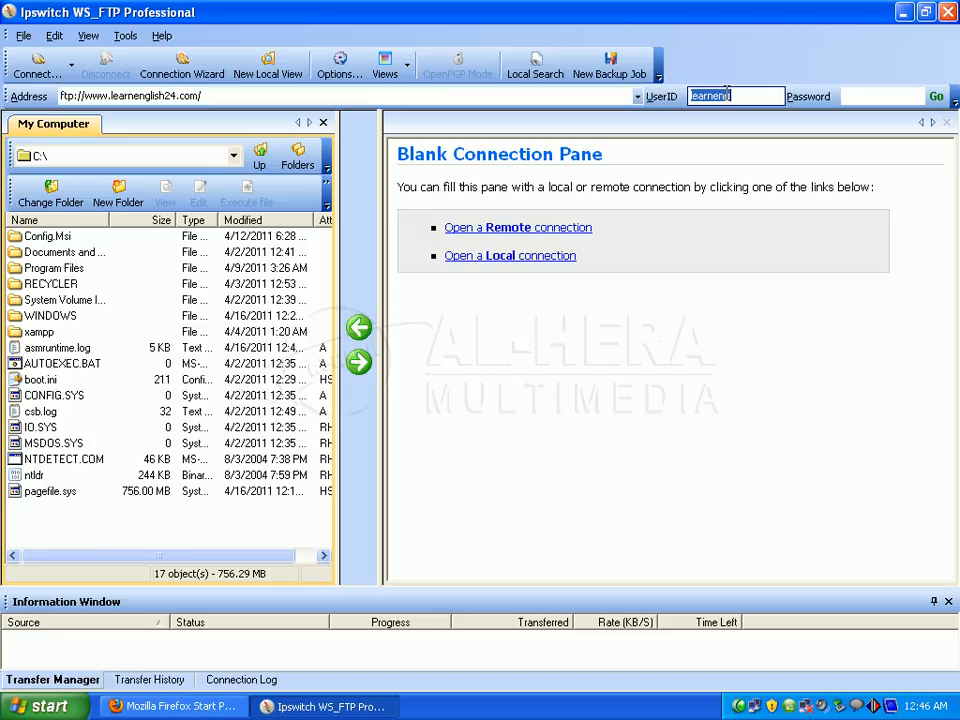
left_click(878, 95)
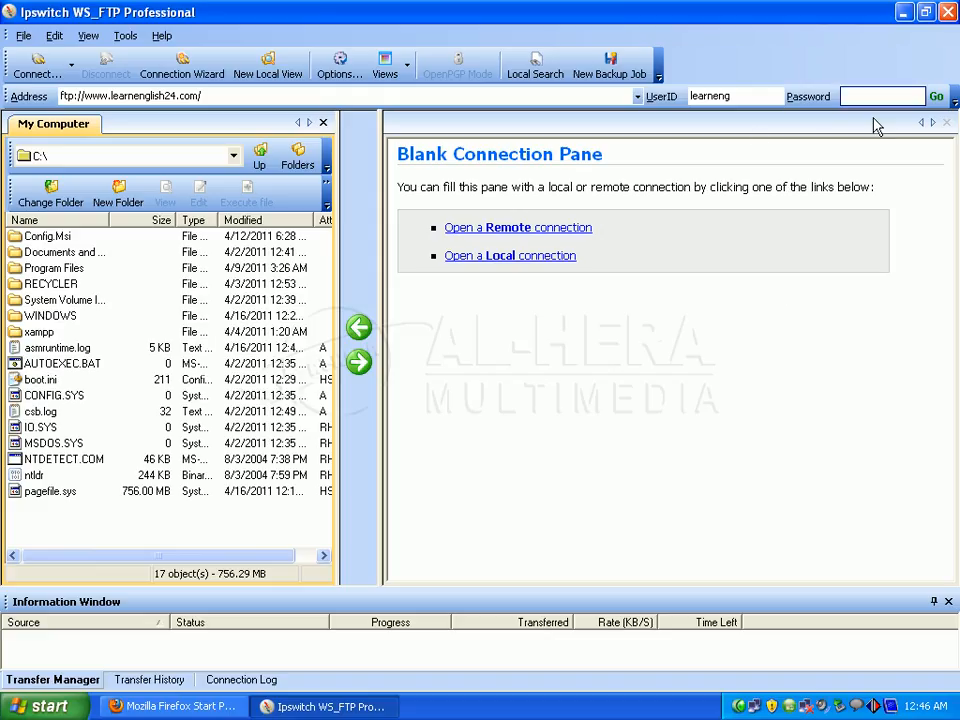
type("**********")
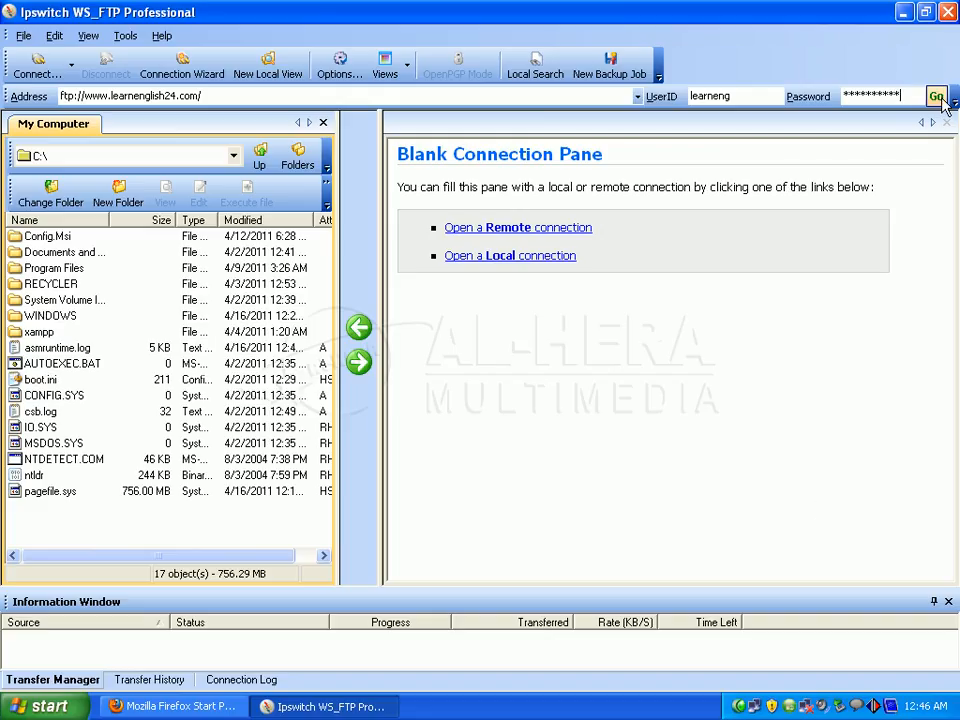
left_click(940, 95)
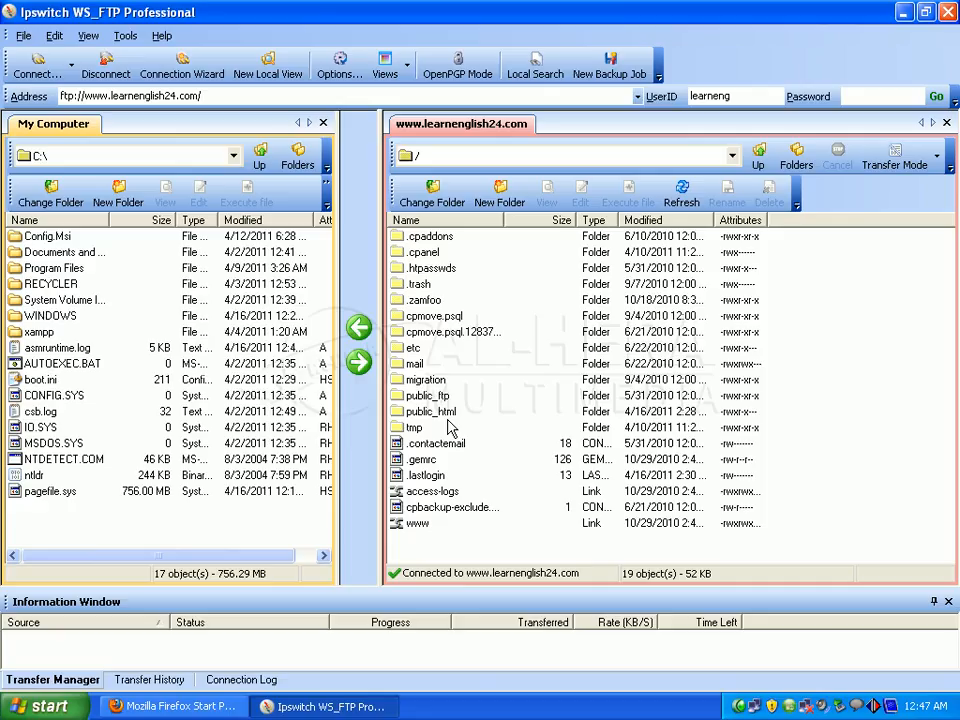
double_click(428, 411)
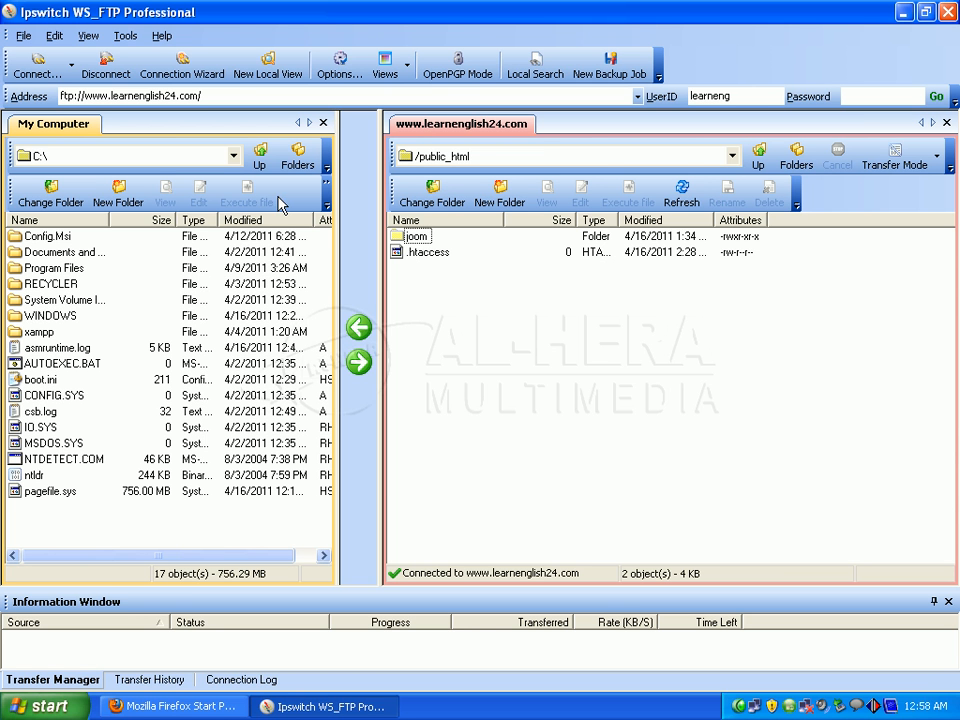
Minimize the FTP client and open the template folder on Local Disk (F:) through My Computer
left_click(901, 12)
double_click(33, 96)
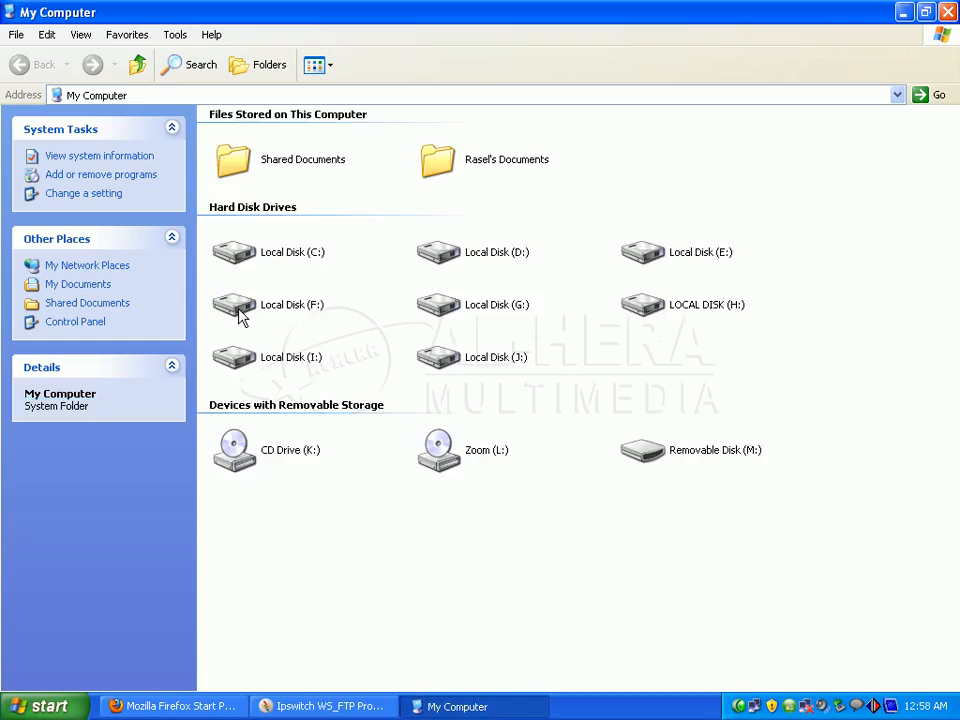
double_click(240, 316)
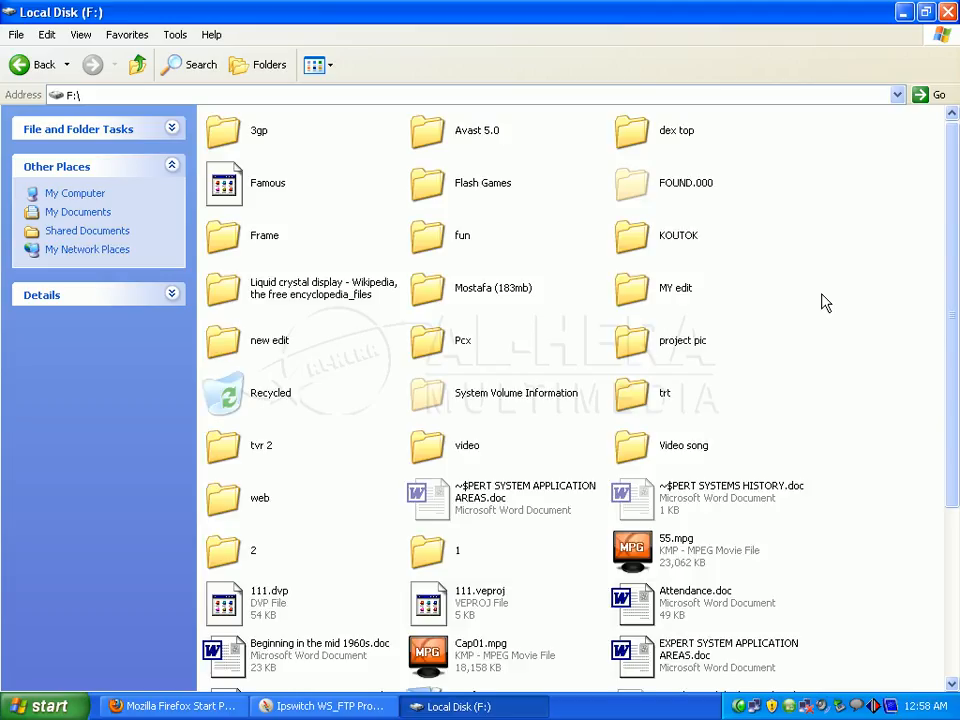
left_click_drag(957, 216, 958, 400)
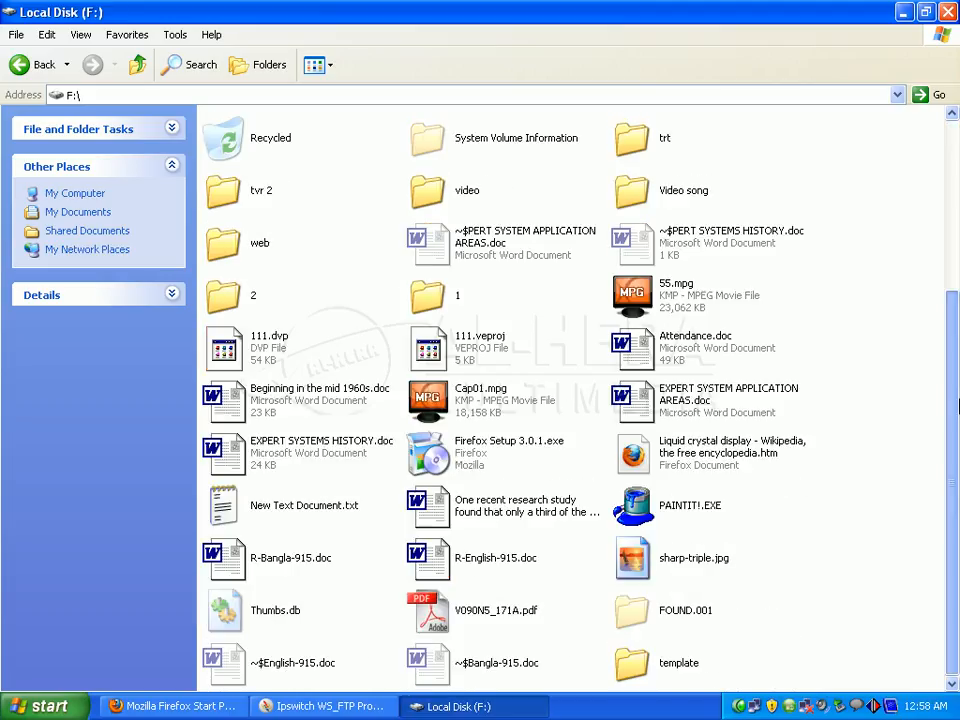
double_click(631, 667)
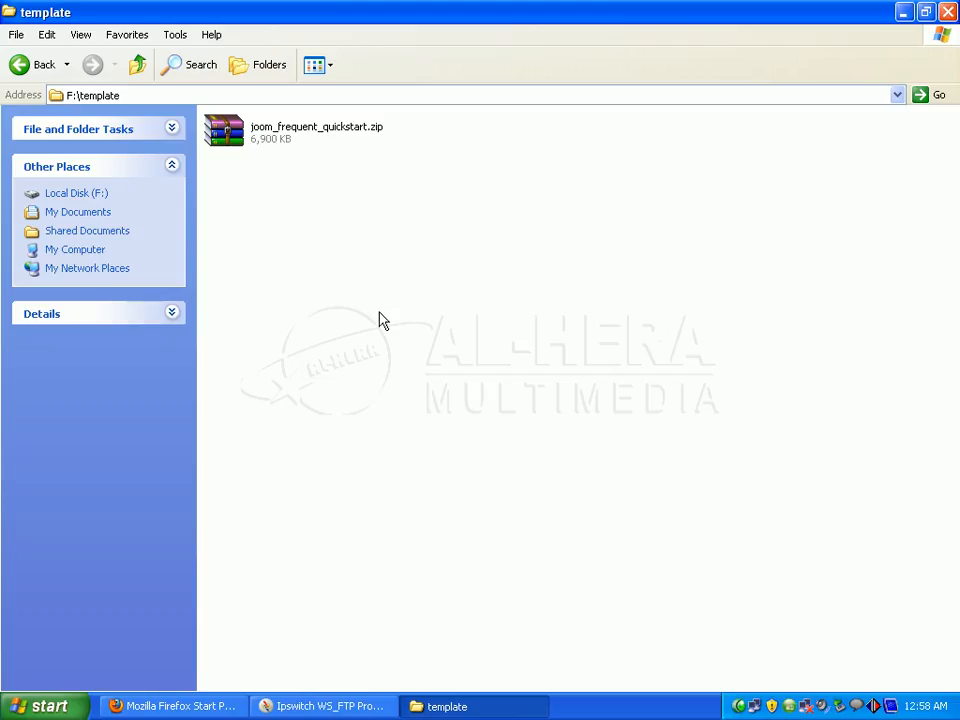
Extract joom_frequent_quickstart.zip to F:\template\joom_frequent_quickstart with the default extraction options
right_click(241, 134)
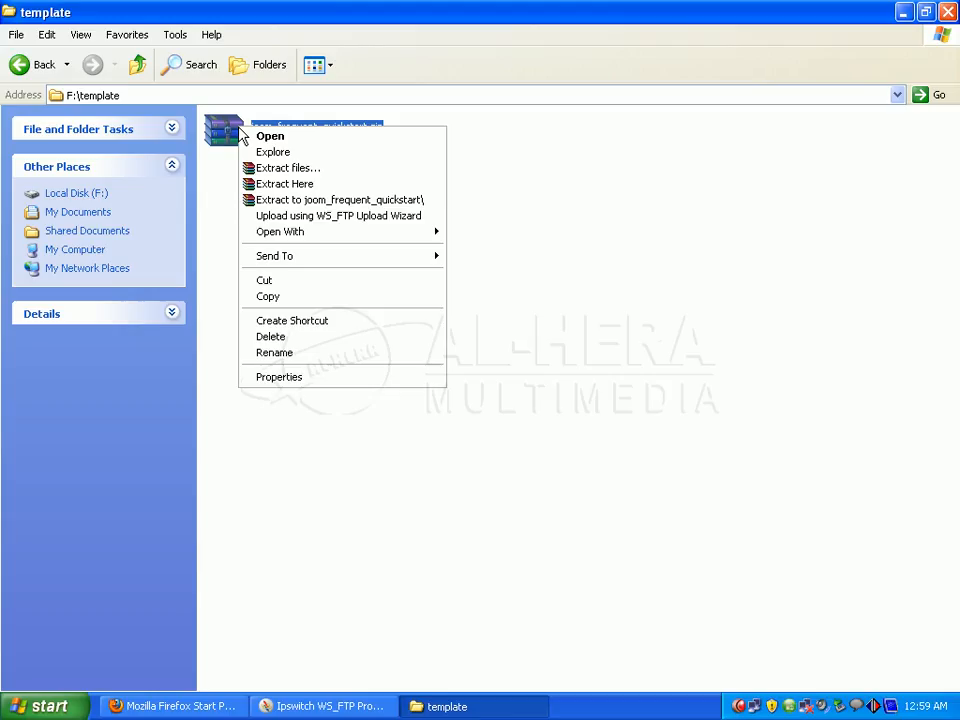
left_click(292, 172)
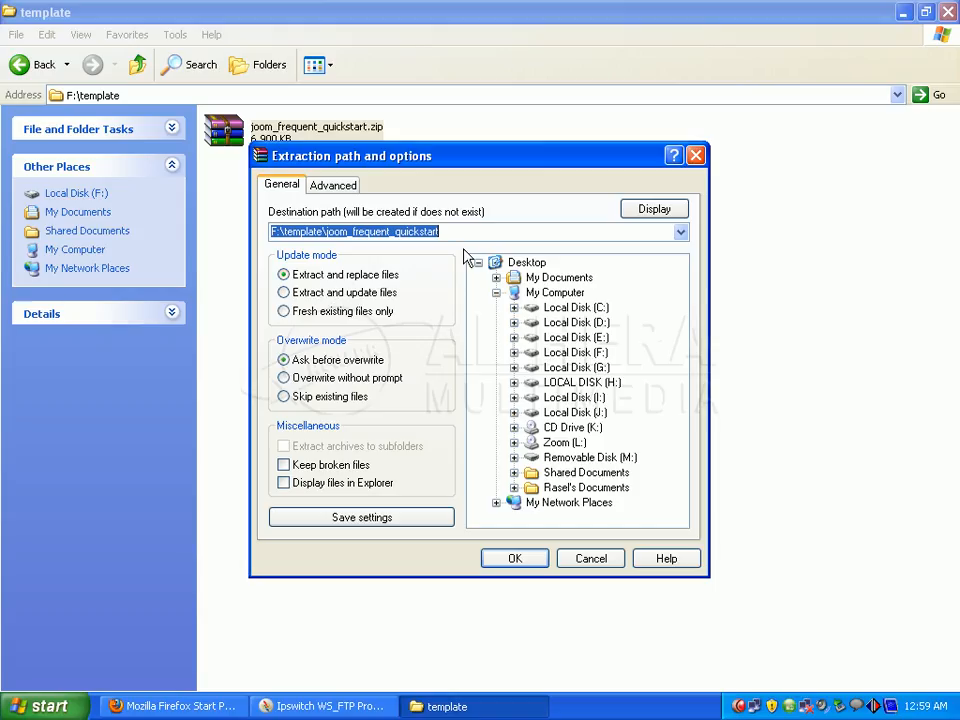
left_click(514, 560)
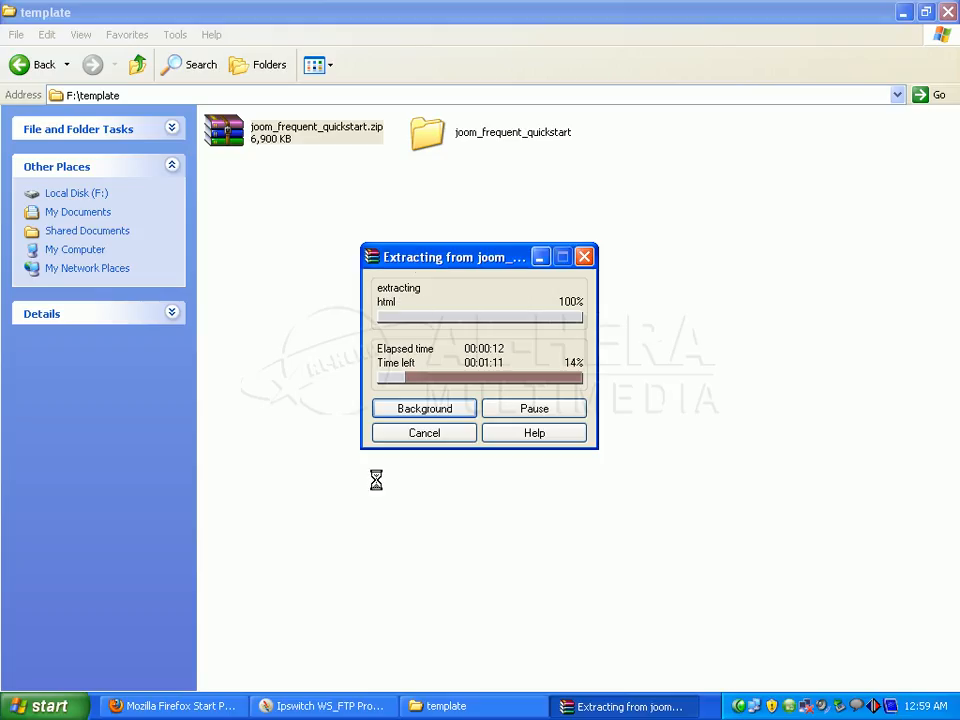
left_click_drag(433, 263, 388, 198)
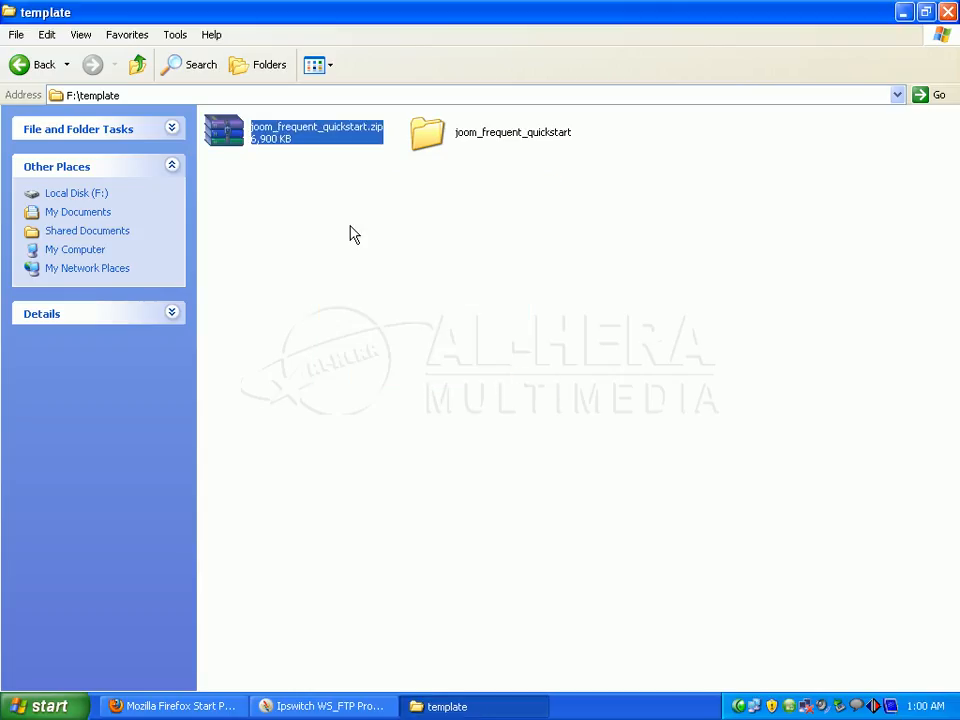
left_click(352, 234)
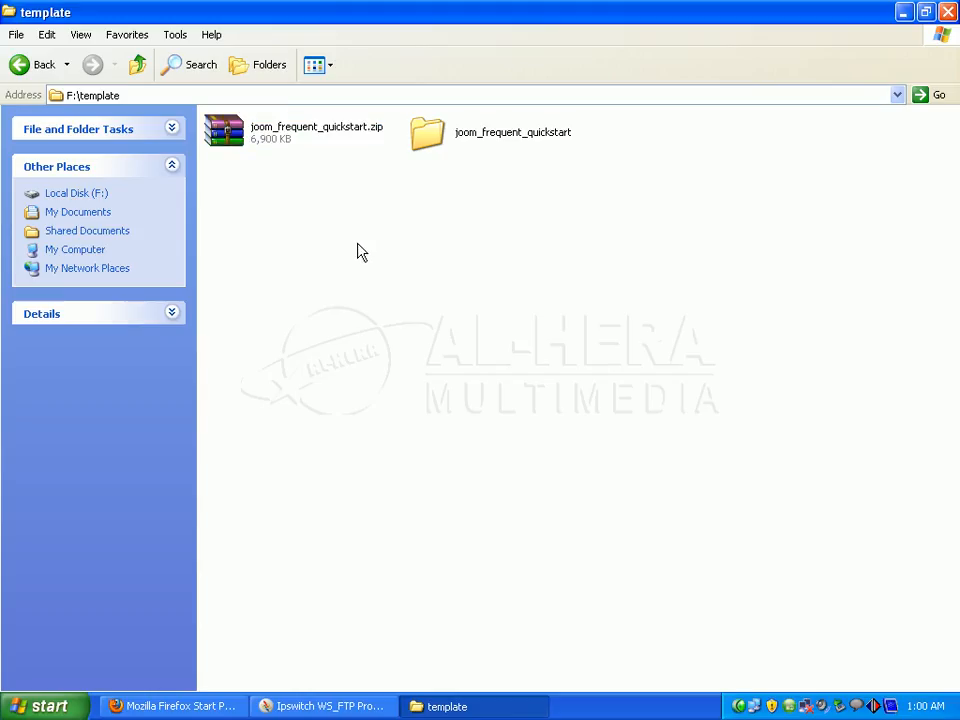
Switch back to WS_FTP Professional and browse the local computer pane to f:\template\joom_frequent_quickstart
left_click(322, 706)
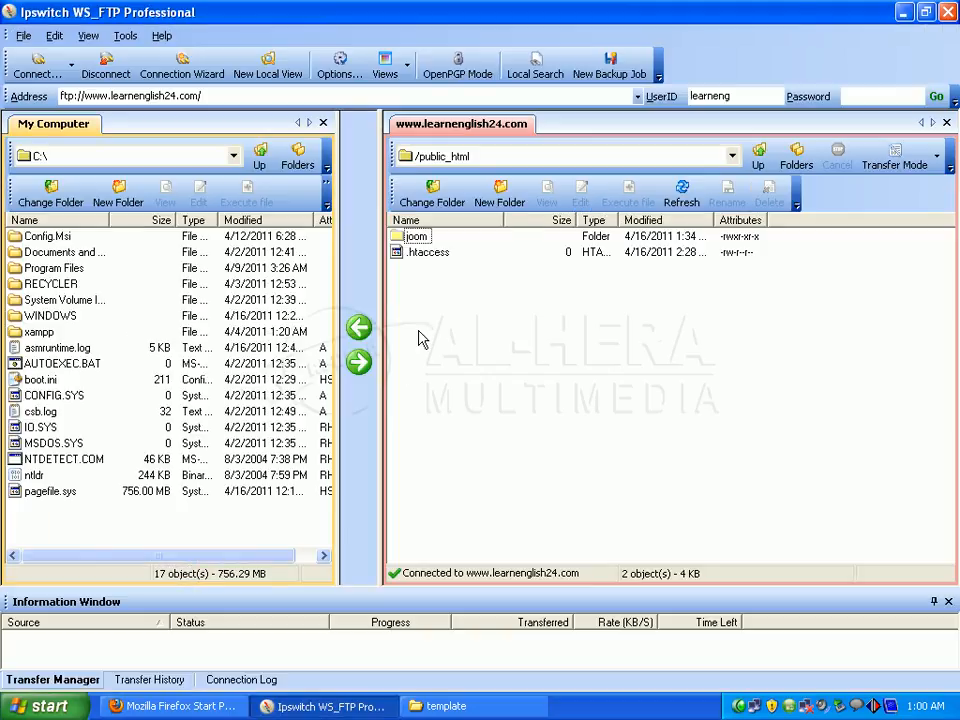
left_click(236, 160)
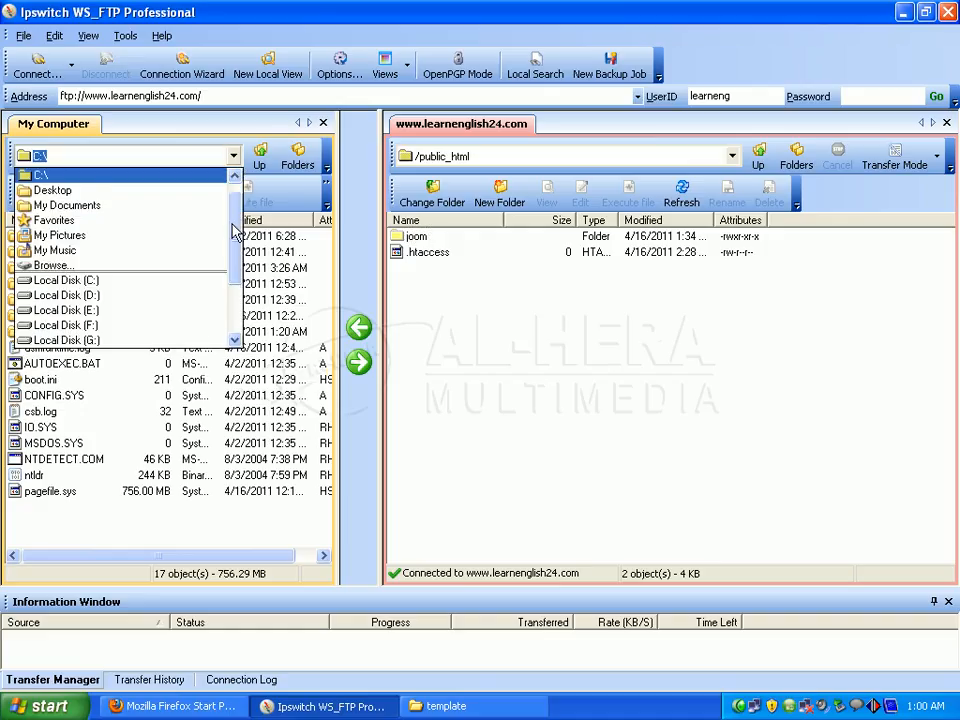
left_click_drag(236, 229, 229, 291)
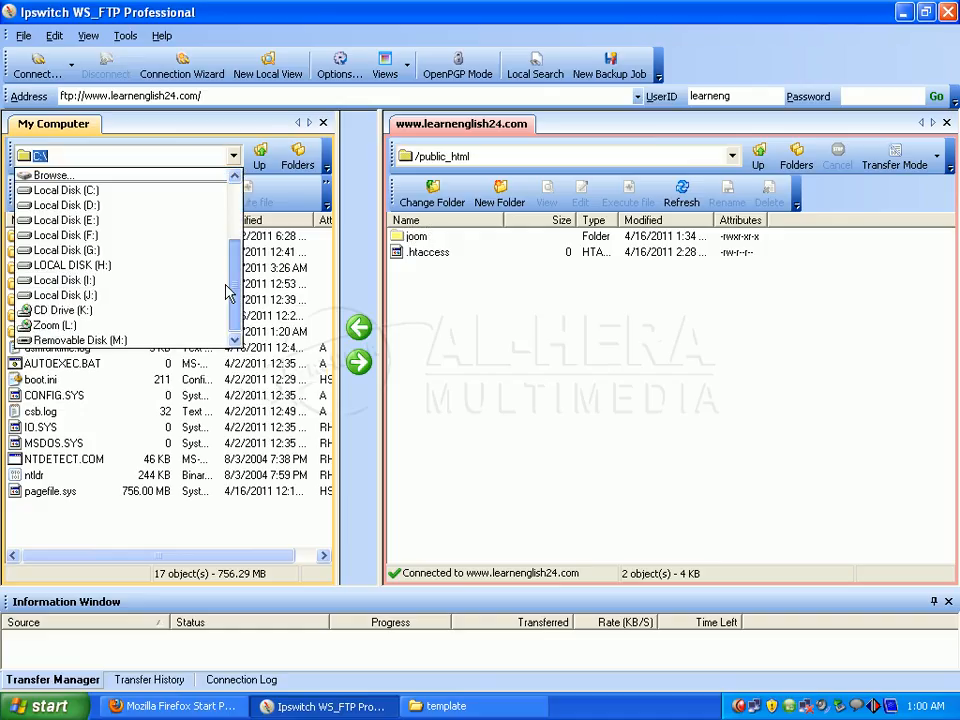
left_click(108, 235)
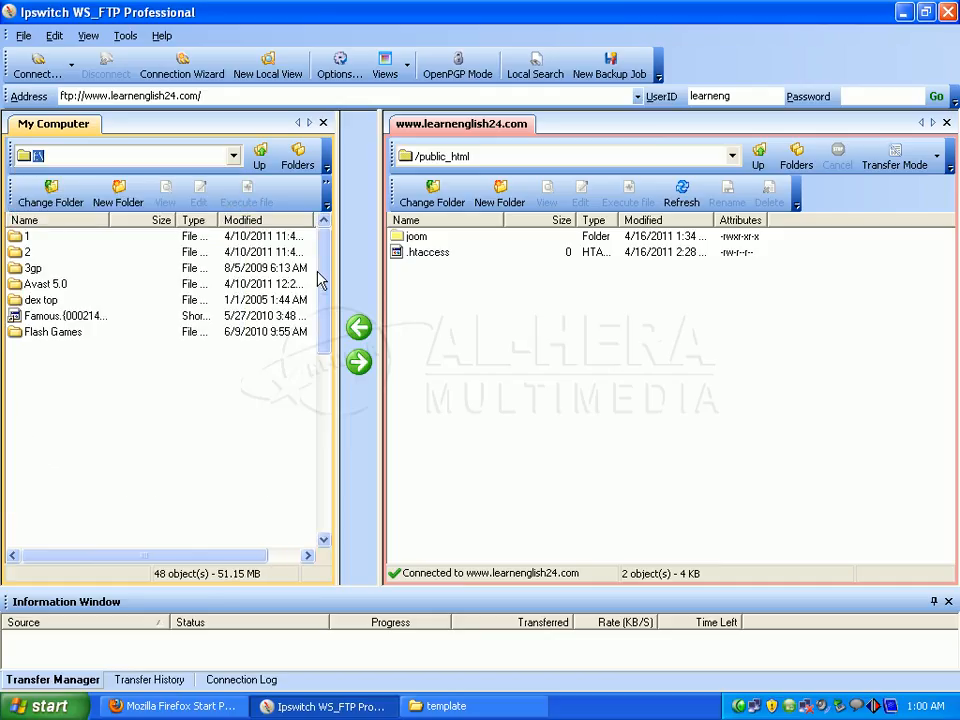
left_click_drag(323, 272, 324, 320)
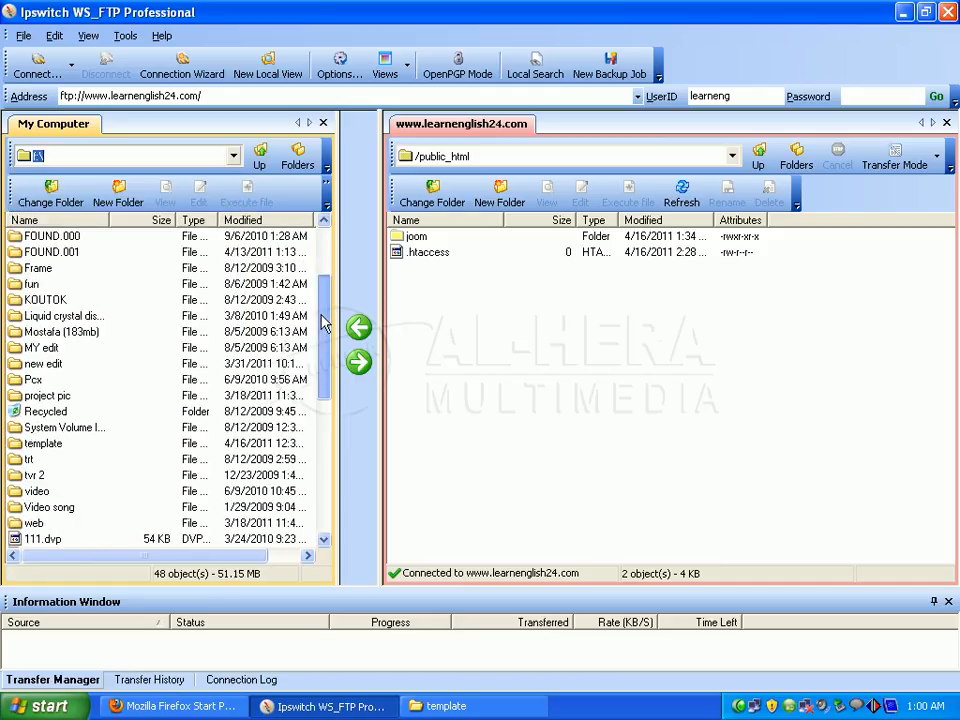
double_click(46, 445)
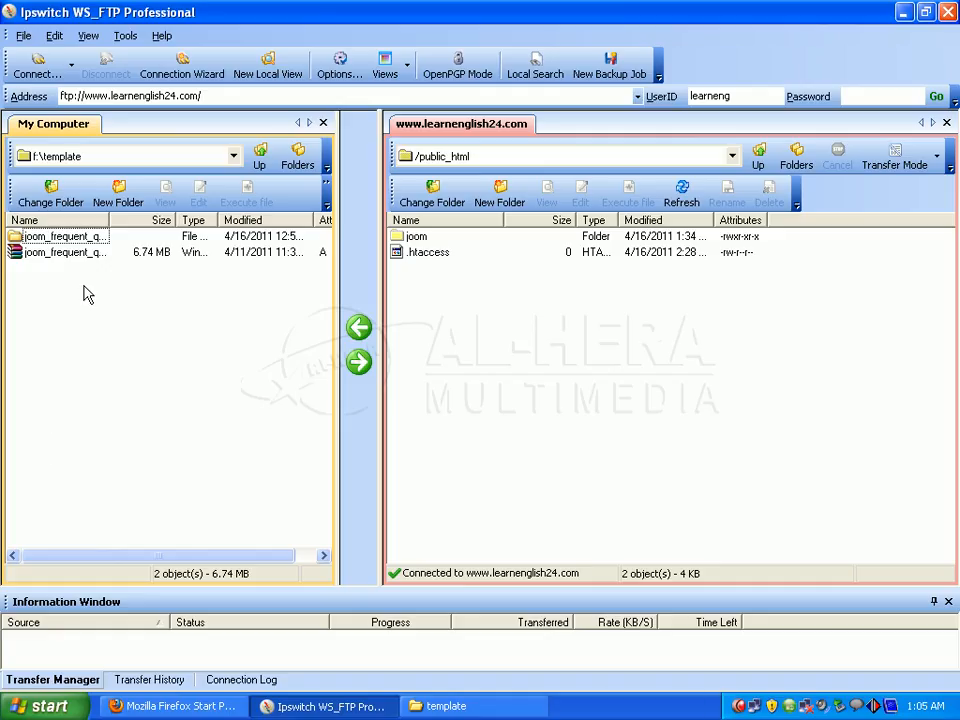
left_click(92, 262)
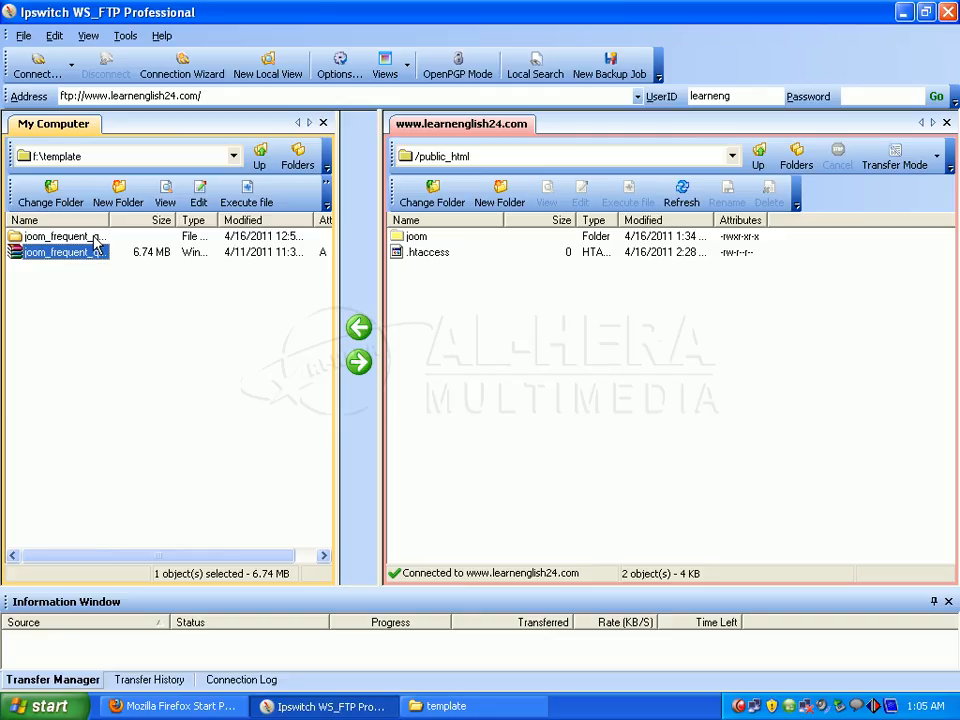
double_click(96, 240)
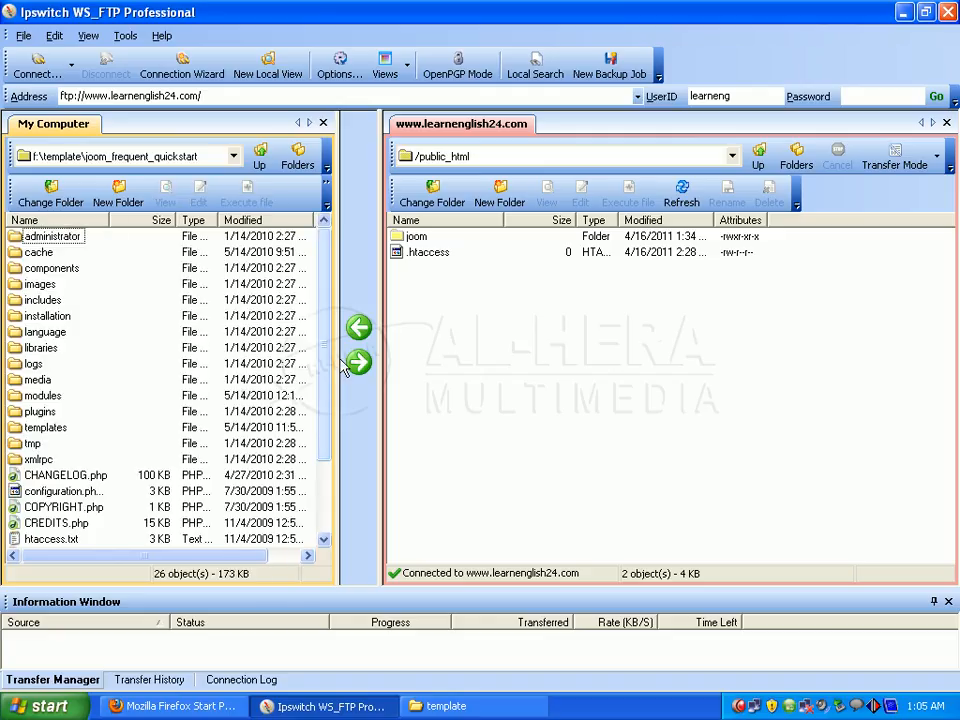
Upload all files and folders of joom_frequent_quickstart to the remote /public_html folder
scroll(315, 345, "down", 2)
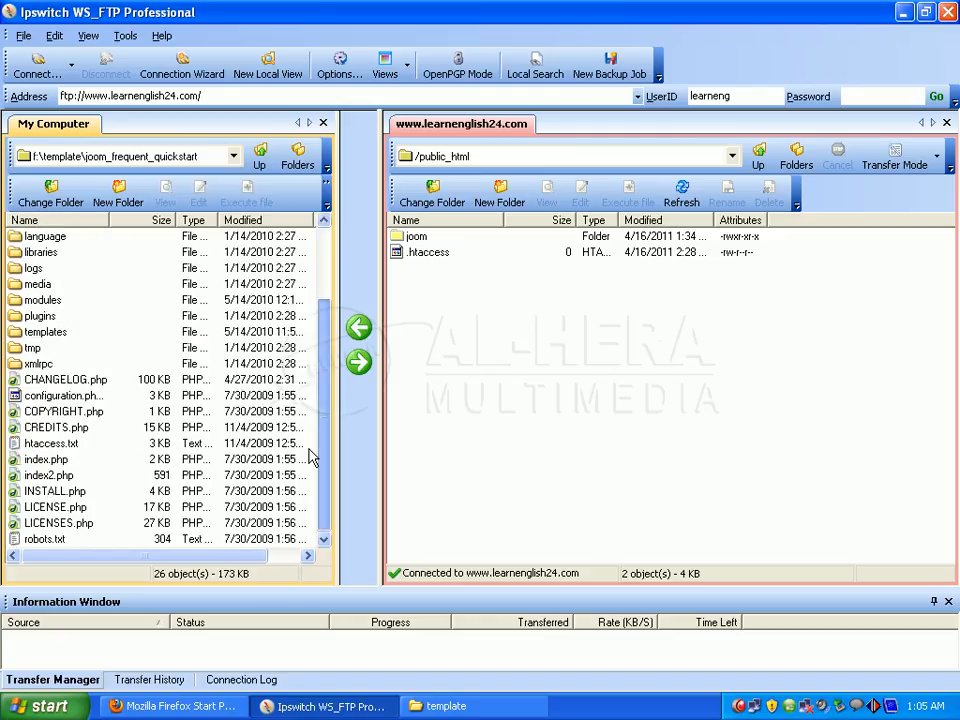
left_click_drag(321, 371, 321, 272)
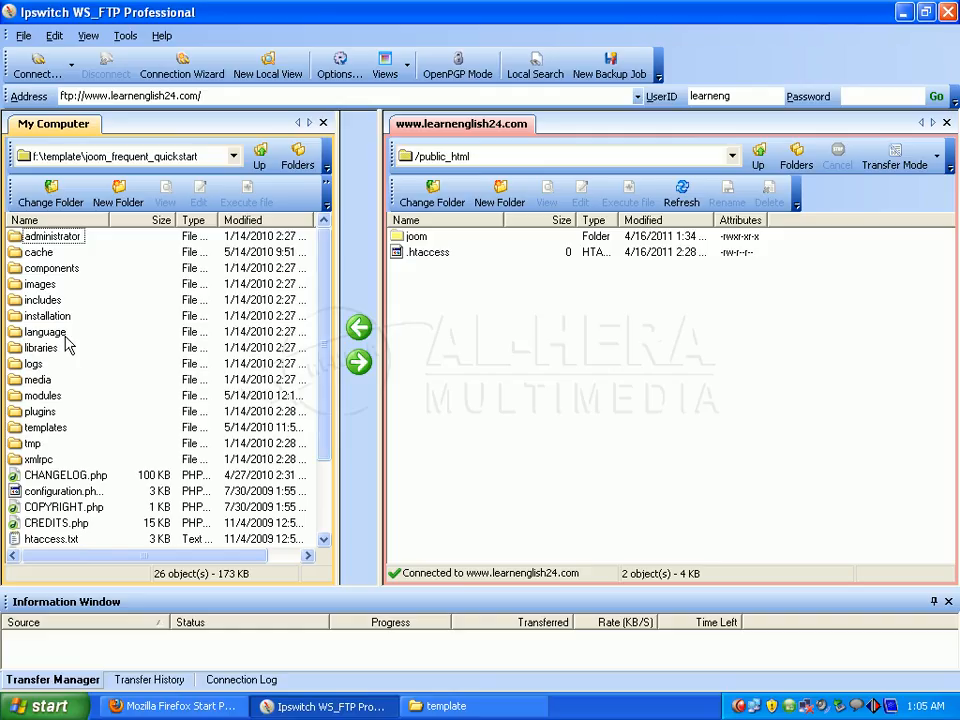
key("ctrl+a")
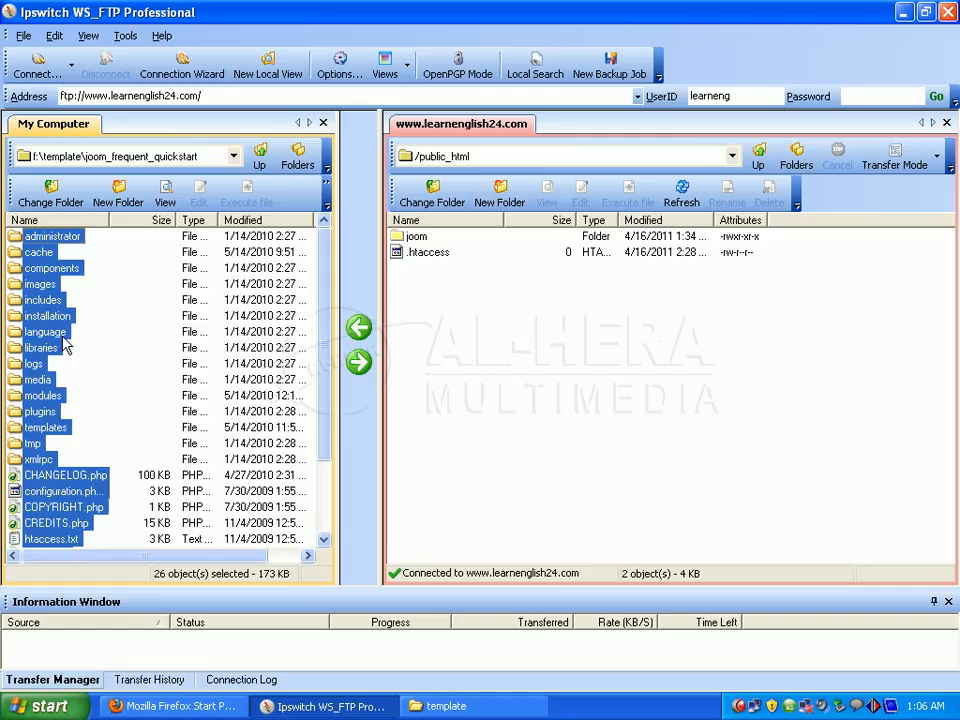
left_click(360, 363)
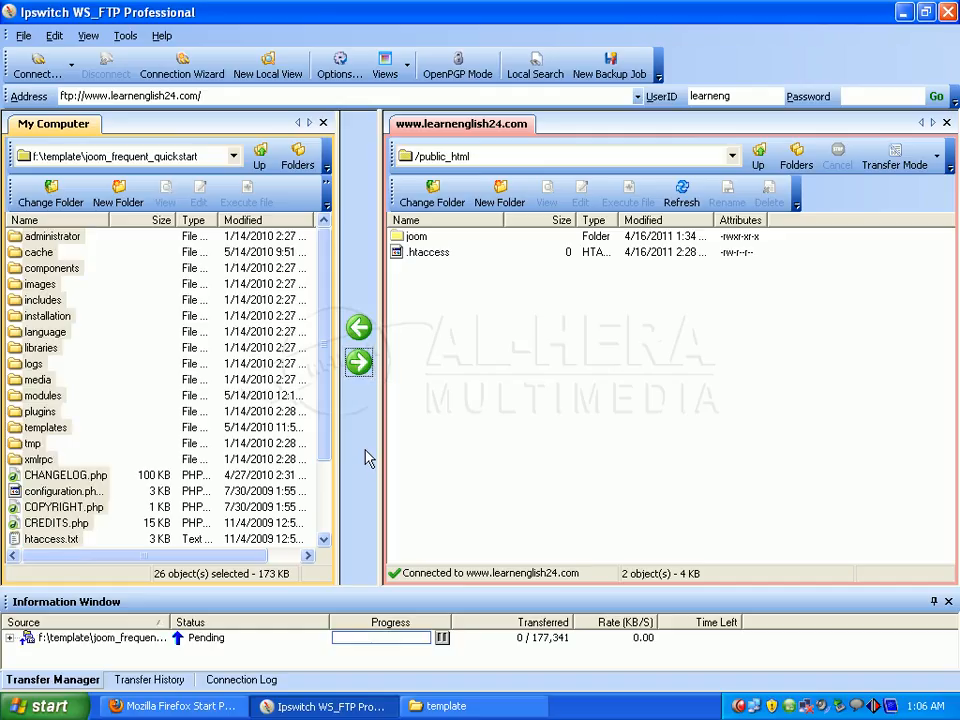